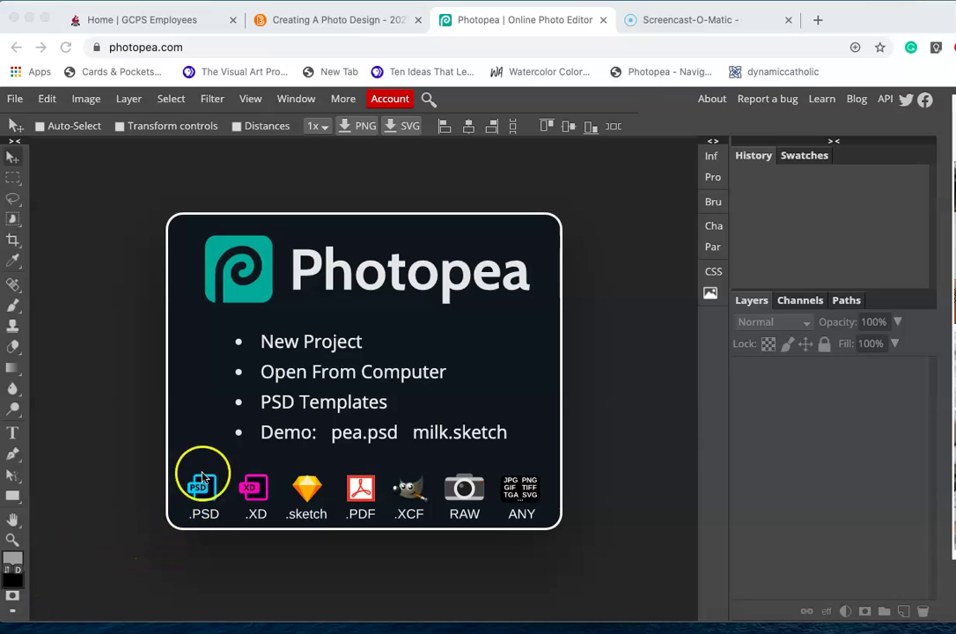
Step: Open quickselectiontool.jpg from the computer as a new Photopea document
left_click(304, 374)
left_click(297, 376)
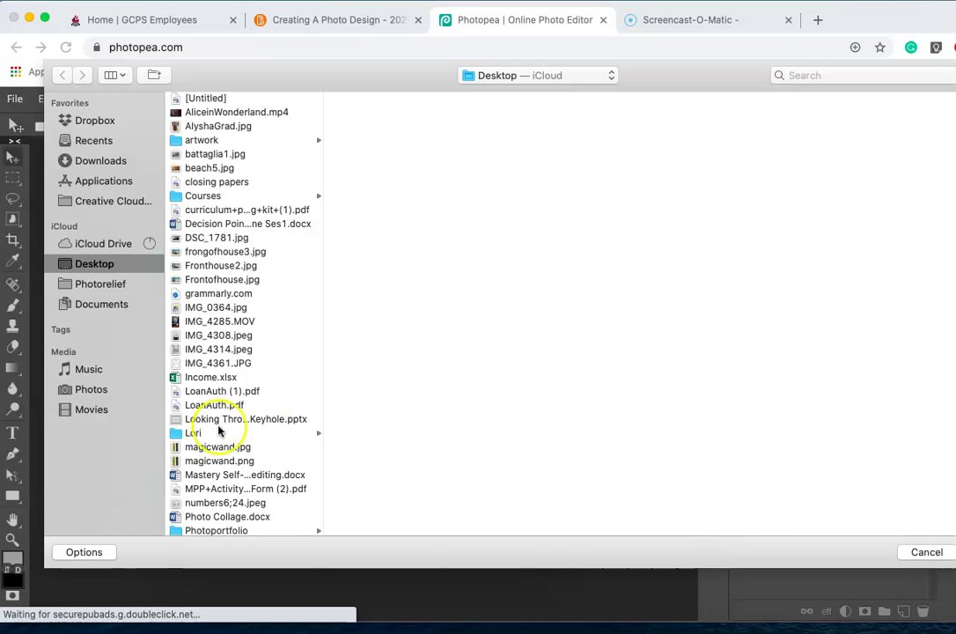
scroll(172, 431, "down", 3)
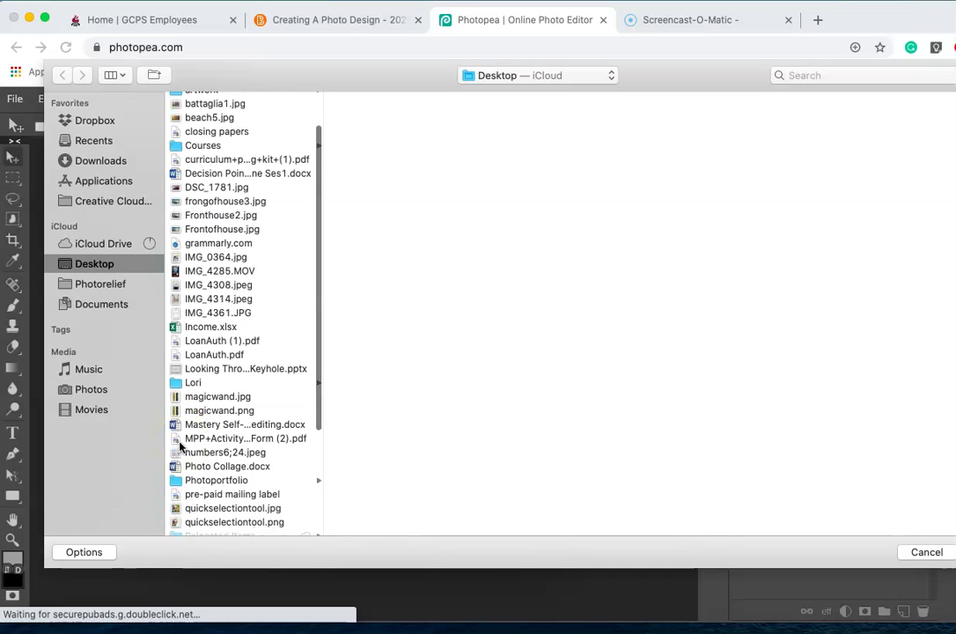
left_click(191, 505)
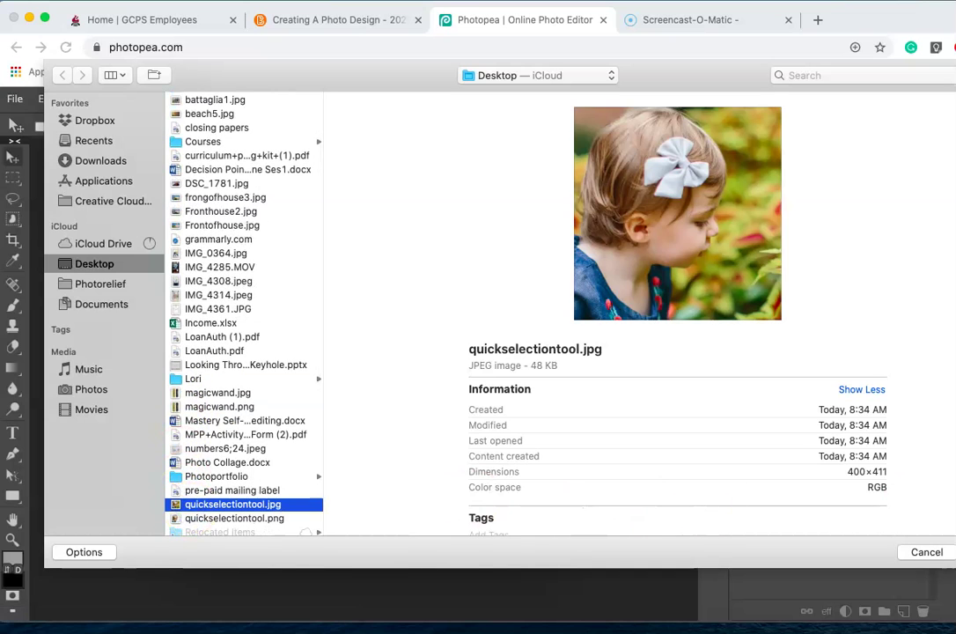
key("Return")
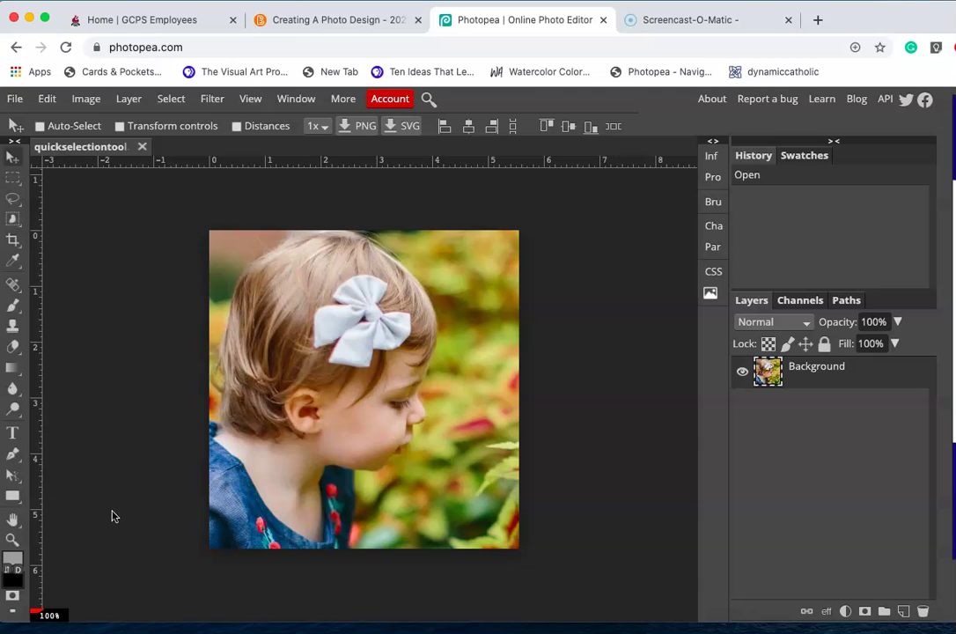
Step: Launch Magic Cut from the Select menu on the girl's photo
left_click(172, 100)
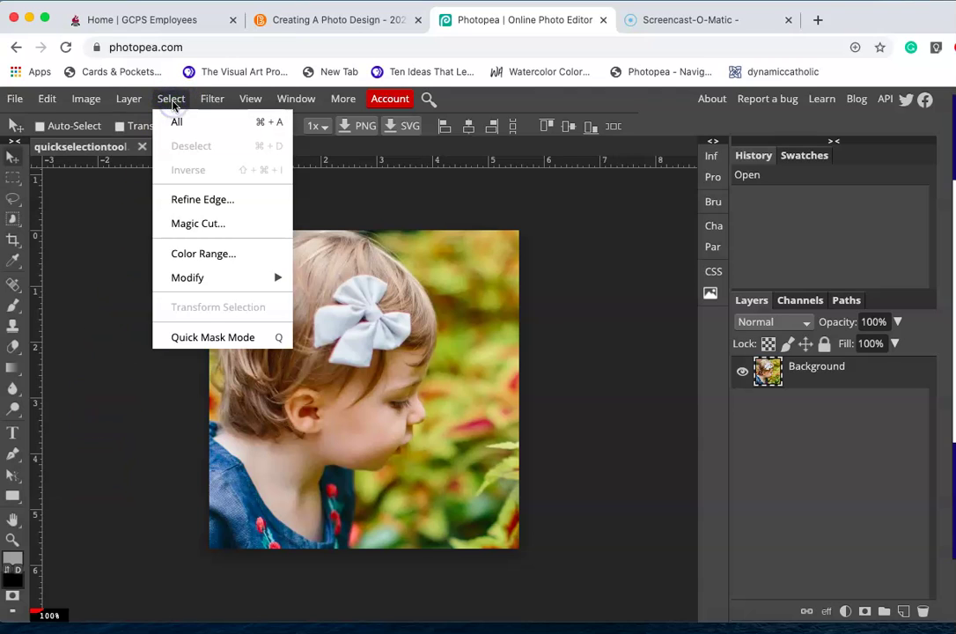
left_click(195, 224)
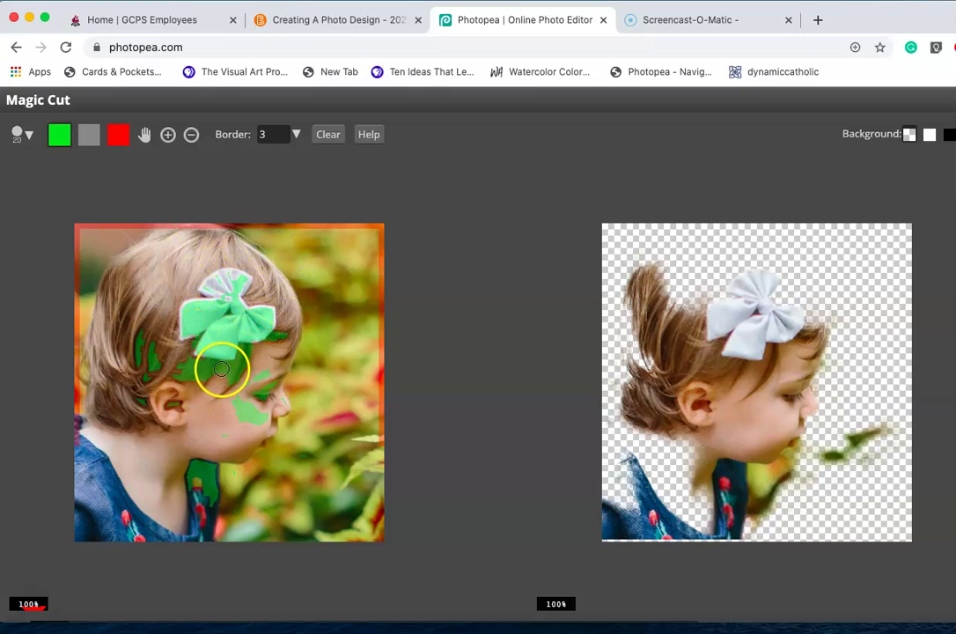
Step: Enlarge the keep brush and mark the girl's temple, bow and hair as foreground
mouse_move(202, 343)
left_mouse_down()
mouse_move(222, 367)
mouse_move(201, 384)
left_mouse_up()
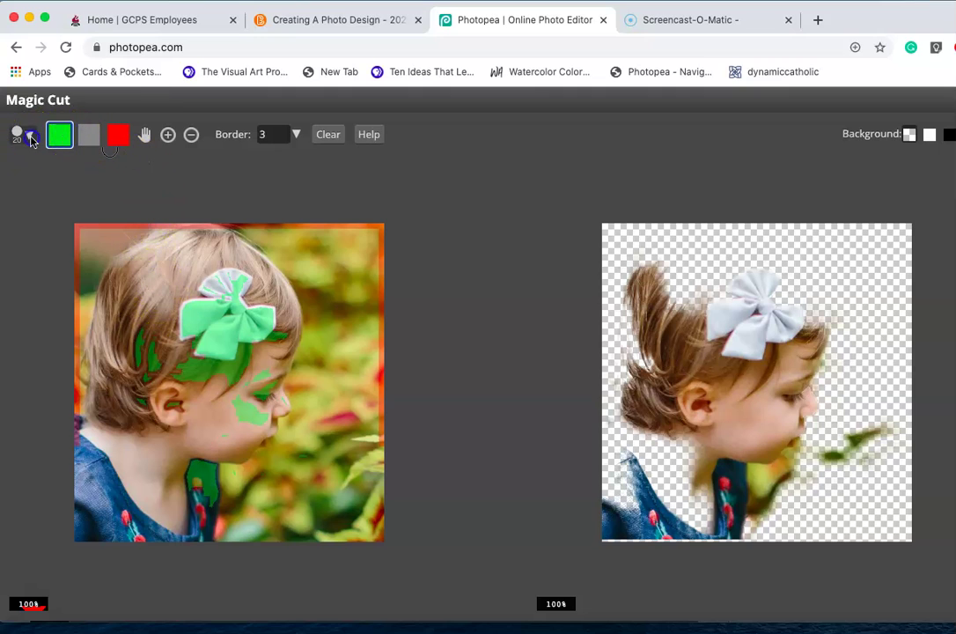
left_click(30, 137)
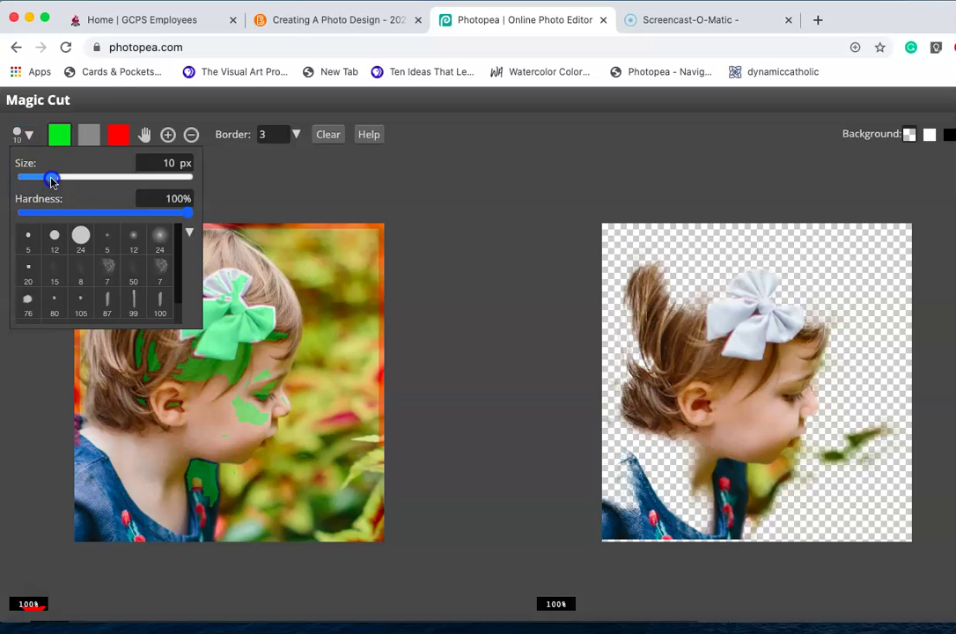
left_click_drag(52, 179, 82, 178)
mouse_move(216, 295)
left_mouse_down()
mouse_move(235, 317)
mouse_move(224, 299)
mouse_move(245, 293)
left_mouse_up()
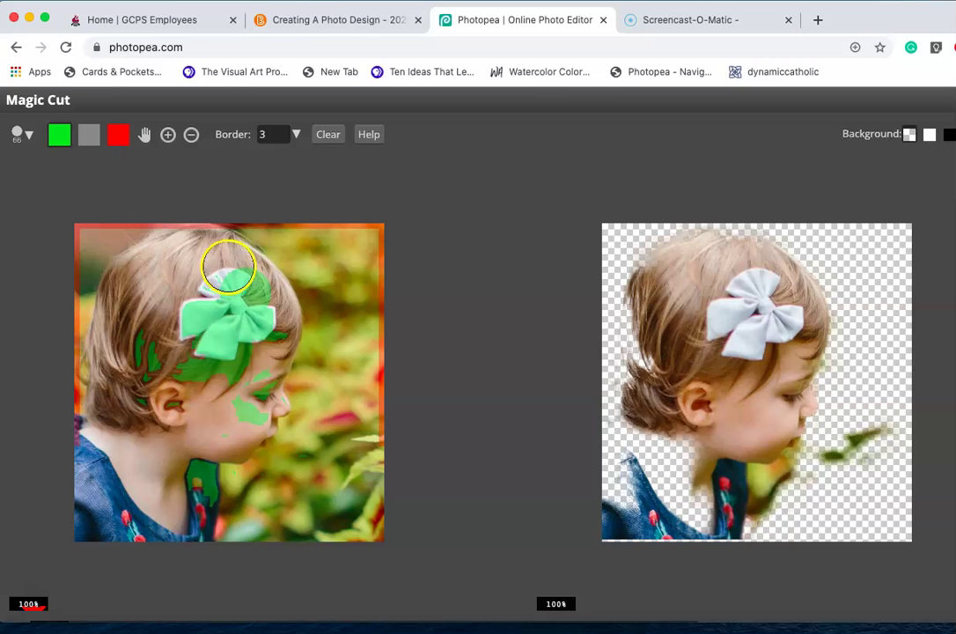
left_click(213, 253)
mouse_move(213, 253)
left_mouse_down()
mouse_move(276, 317)
mouse_move(273, 344)
mouse_move(246, 386)
mouse_move(217, 381)
mouse_move(216, 338)
mouse_move(232, 298)
mouse_move(213, 279)
mouse_move(172, 317)
mouse_move(178, 375)
mouse_move(208, 386)
mouse_move(187, 397)
mouse_move(149, 366)
mouse_move(190, 252)
mouse_move(162, 256)
mouse_move(123, 296)
mouse_move(127, 436)
mouse_move(204, 395)
mouse_move(229, 394)
mouse_move(234, 431)
mouse_move(182, 427)
mouse_move(169, 440)
mouse_move(185, 539)
mouse_move(143, 509)
mouse_move(136, 460)
mouse_move(135, 510)
mouse_move(104, 531)
mouse_move(90, 522)
mouse_move(125, 424)
mouse_move(92, 453)
left_mouse_up()
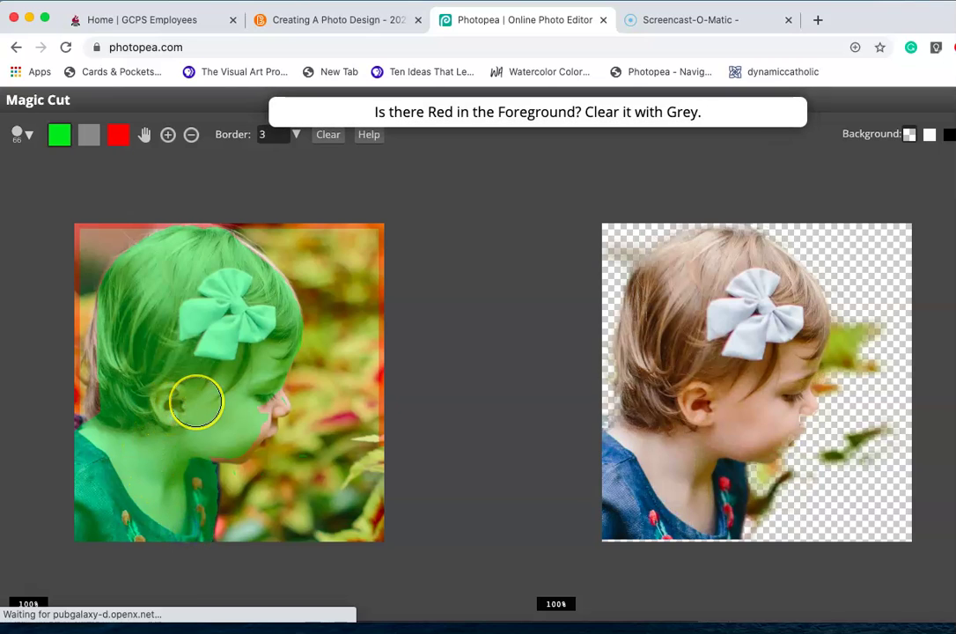
Step: Dismiss the hint and reduce the Magic Cut border to 0 for a hard edge
left_click(528, 120)
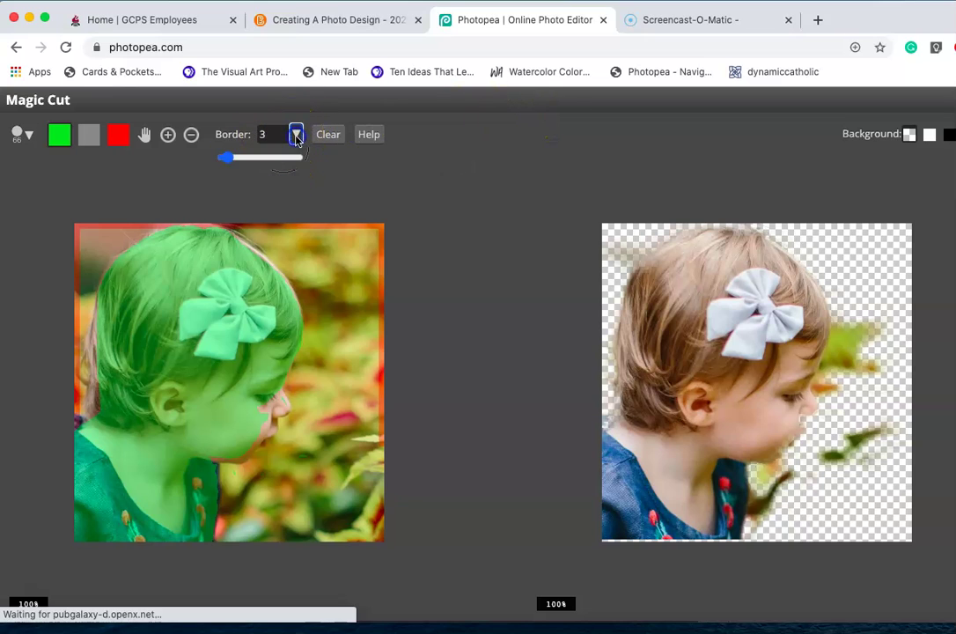
left_click_drag(230, 160, 207, 155)
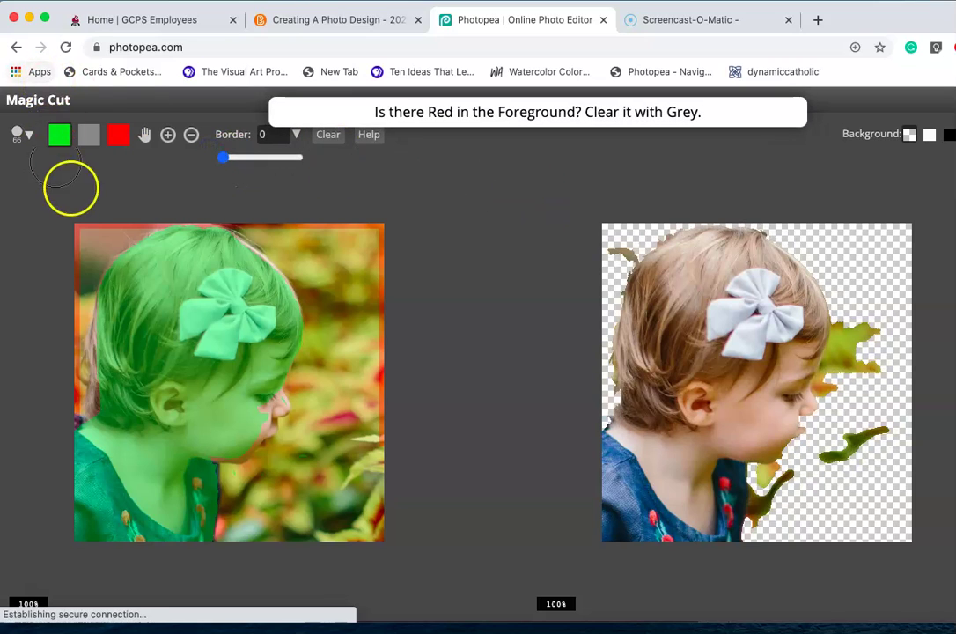
left_click(167, 135)
Step: Zoom to 200% on the bow and paint the nose edge as foreground
left_click(203, 332)
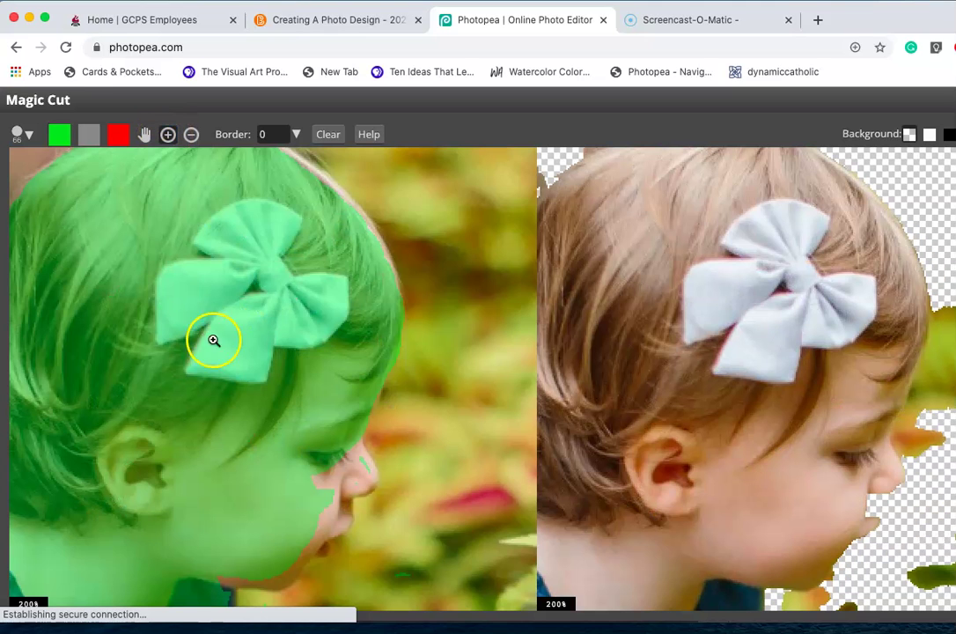
left_click(24, 134)
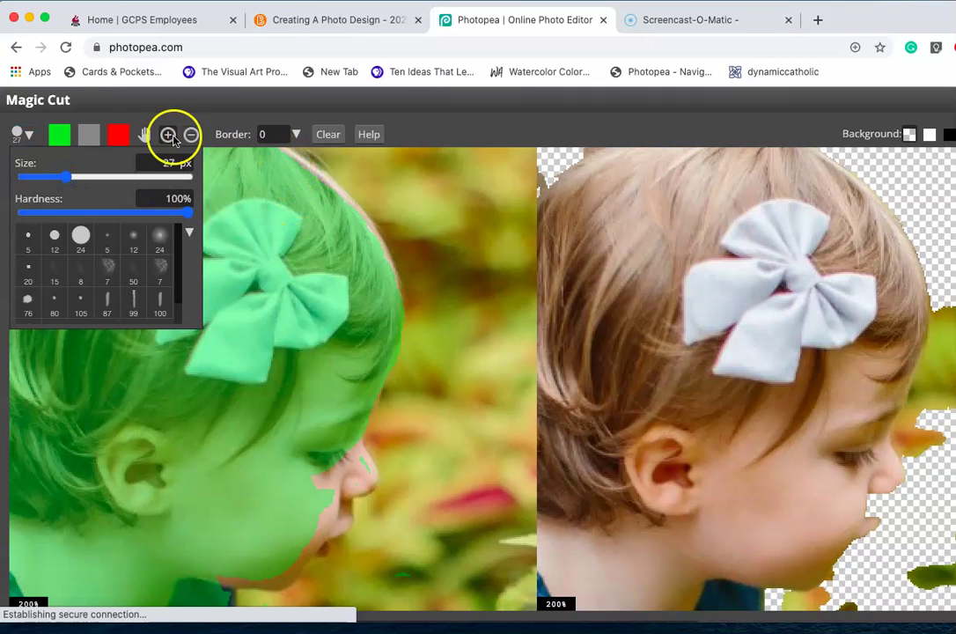
left_click(61, 135)
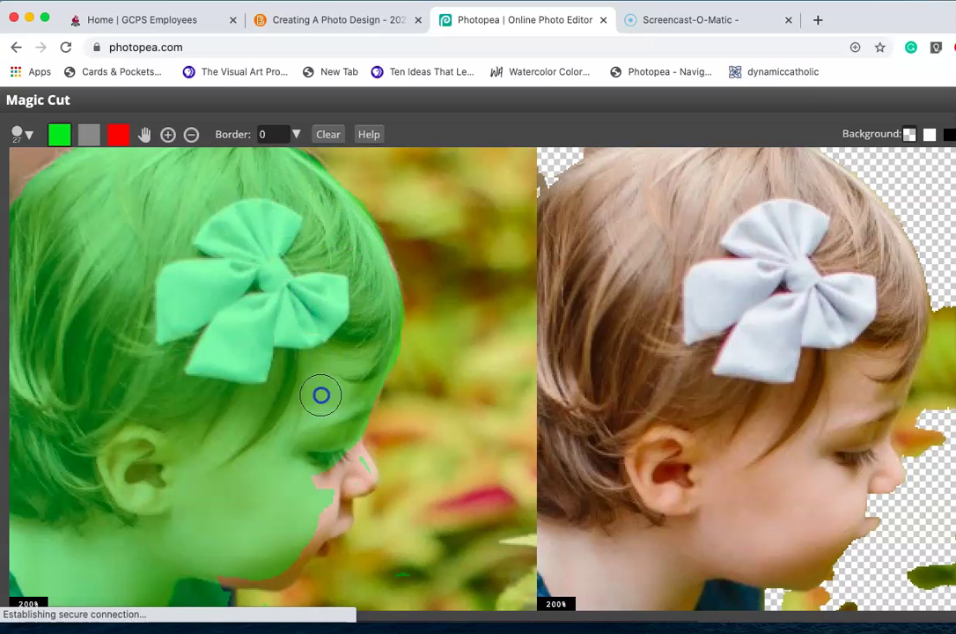
left_click(346, 470)
left_click_drag(353, 477, 351, 471)
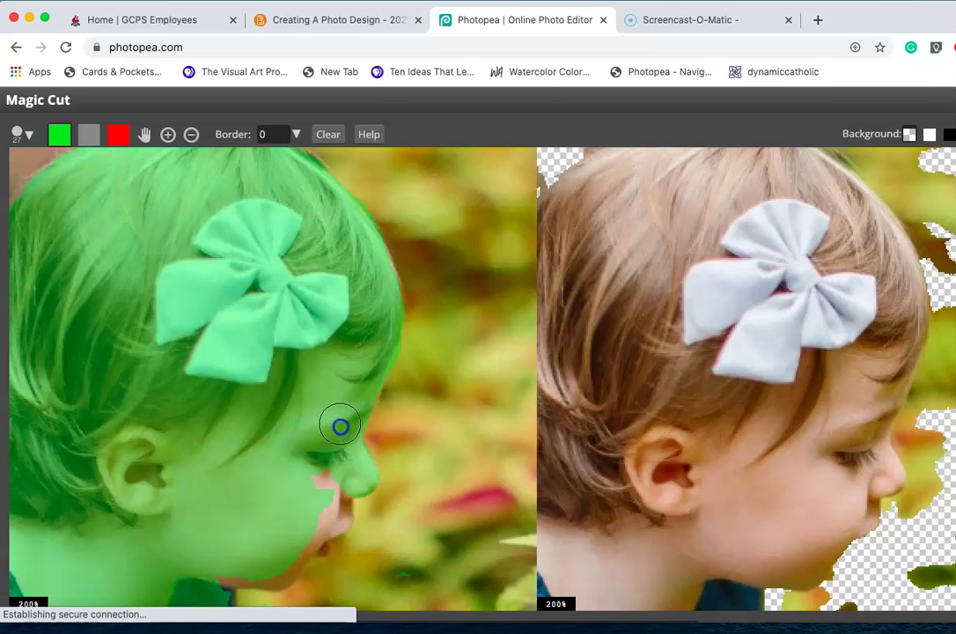
scroll(322, 492, "down", 1)
scroll(322, 492, "down", 1)
scroll(309, 502, "up", 5)
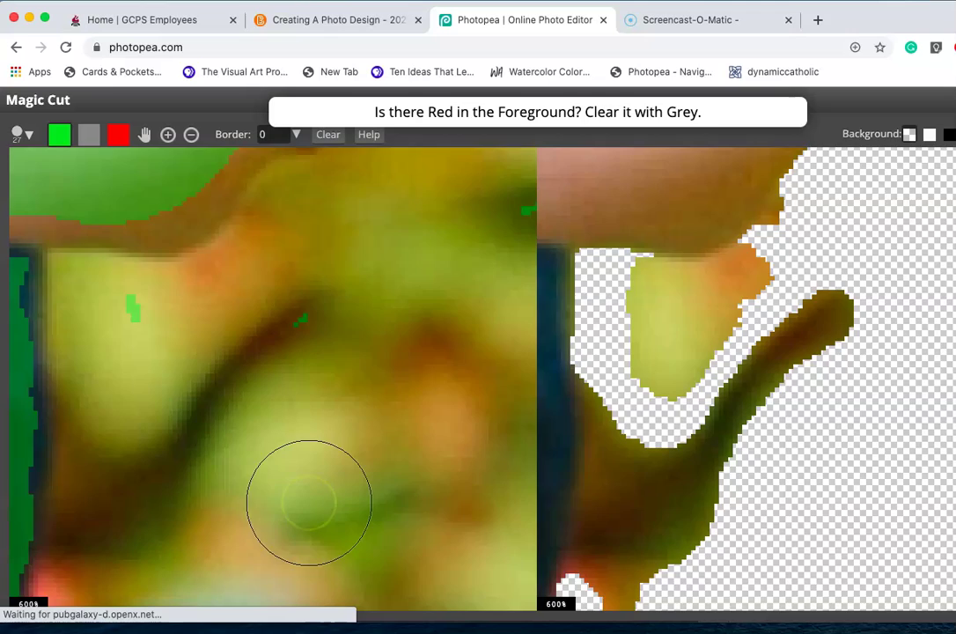
scroll(309, 499, "down", 3)
scroll(305, 501, "up", 3)
Step: Mark the orange strip below the face and the dark dress edge as foreground
left_click(297, 489)
left_click(59, 134)
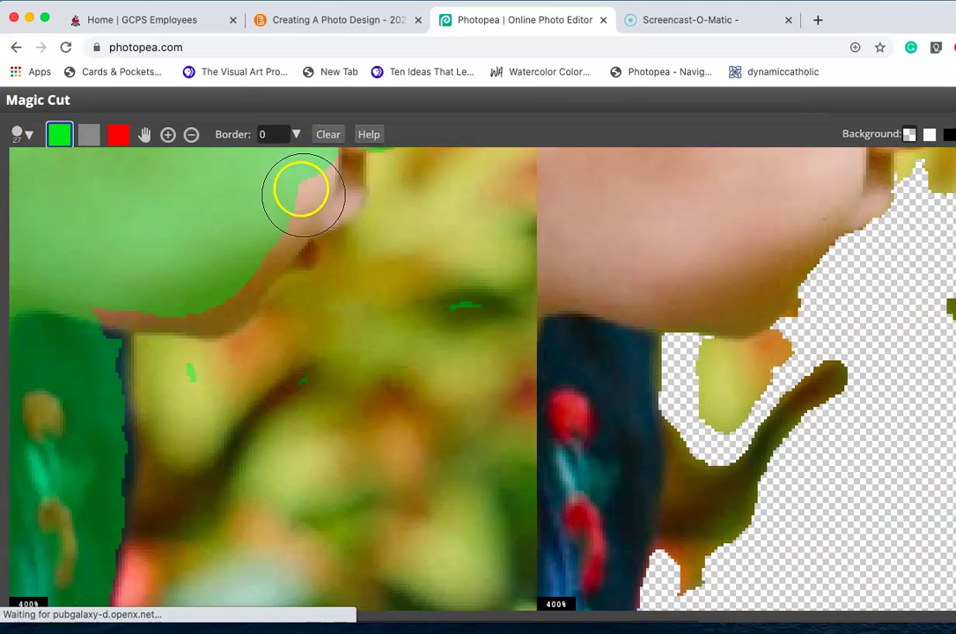
mouse_move(300, 185)
left_mouse_down()
mouse_move(319, 189)
mouse_move(288, 191)
mouse_move(213, 288)
mouse_move(94, 303)
mouse_move(89, 362)
left_mouse_up()
left_click_drag(90, 423, 95, 473)
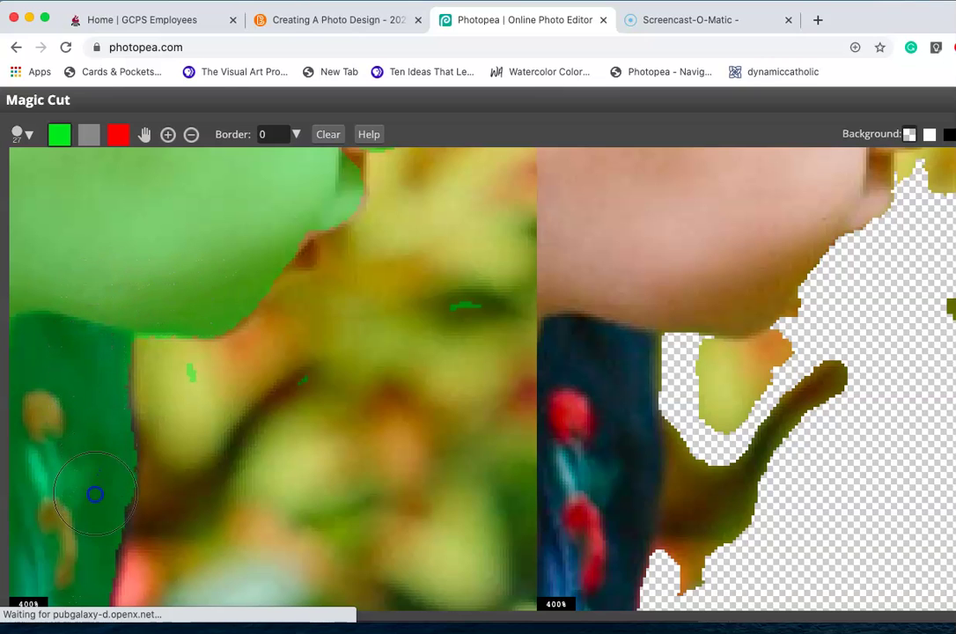
left_click_drag(71, 601, 70, 601)
left_click(173, 475)
Step: Zoom to 200% on the face, shrink the keep brush to 16 px, and mark the chin line
scroll(173, 475, "down", 5)
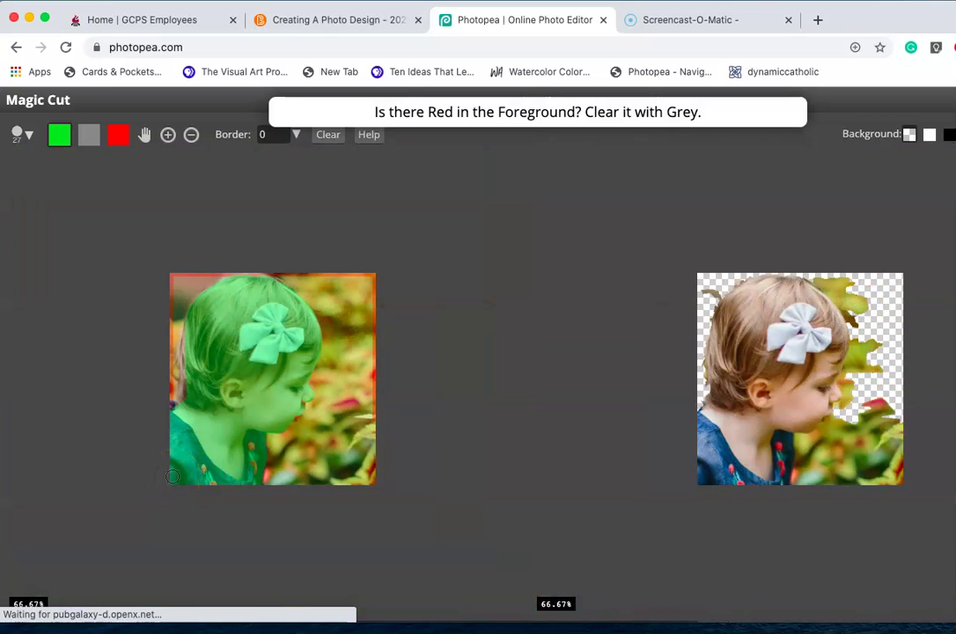
left_click(168, 134)
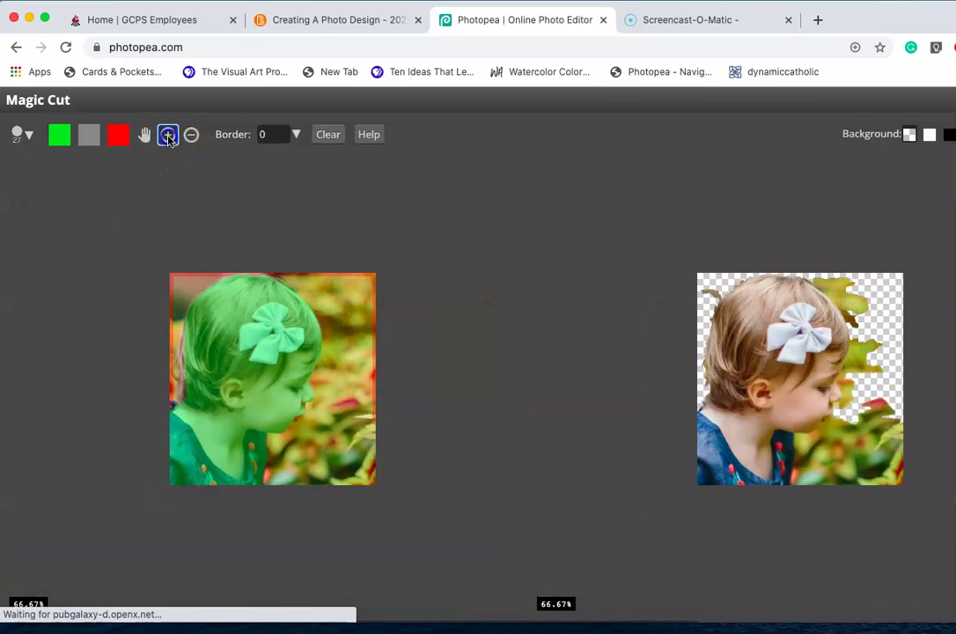
left_click(336, 427)
left_click(336, 426)
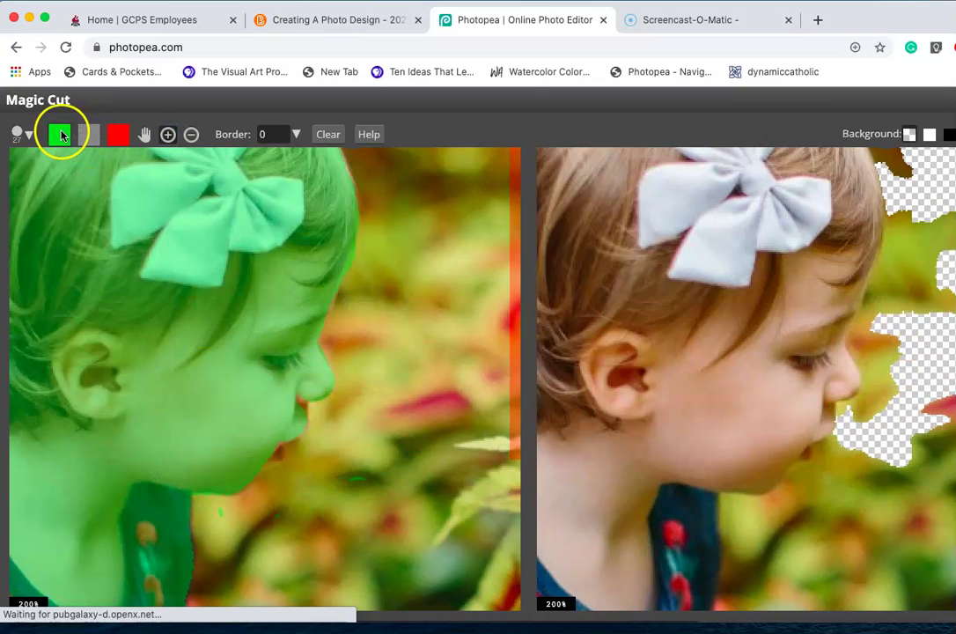
left_click(62, 133)
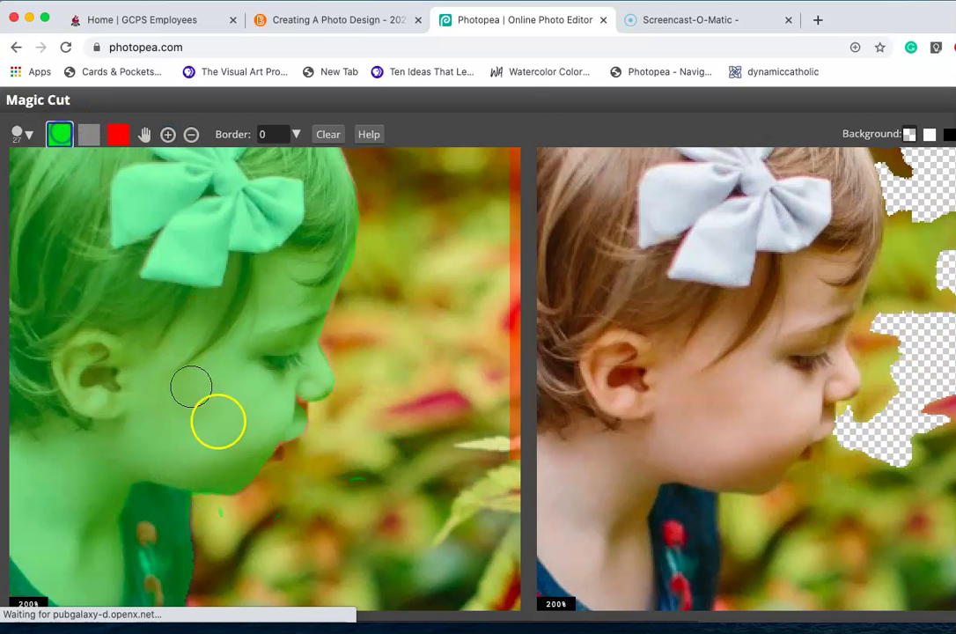
left_click(27, 134)
mouse_move(66, 177)
left_mouse_down()
mouse_move(39, 178)
mouse_move(58, 177)
left_mouse_up()
mouse_move(230, 393)
left_mouse_down()
mouse_move(284, 403)
mouse_move(264, 456)
mouse_move(268, 448)
left_mouse_up()
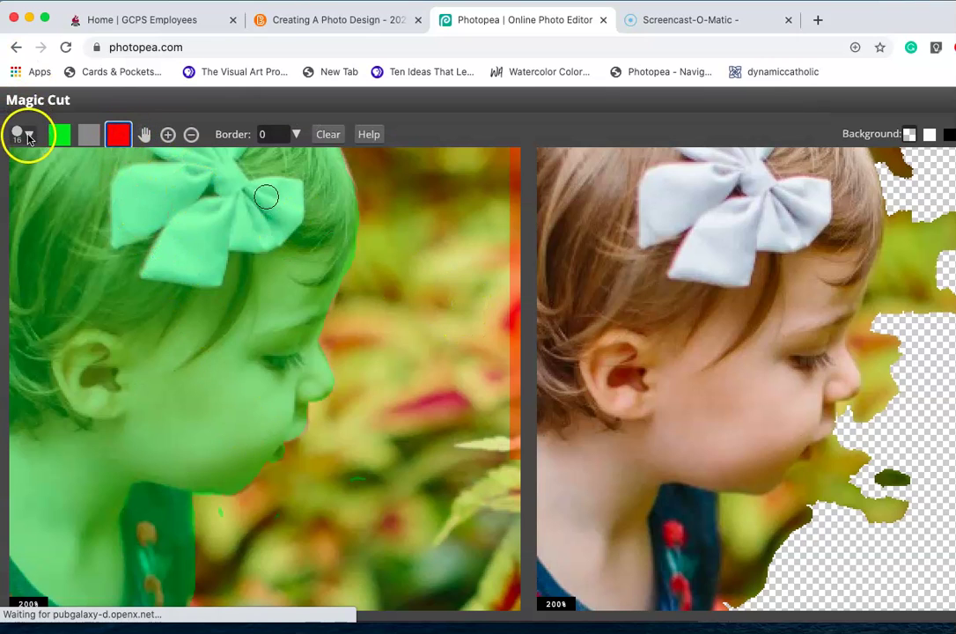
Step: Enlarge the brush to 97 px and mark the leaves beside the face as background
left_click(28, 136)
mouse_move(59, 180)
left_mouse_down()
mouse_move(109, 177)
mouse_move(79, 181)
left_mouse_up()
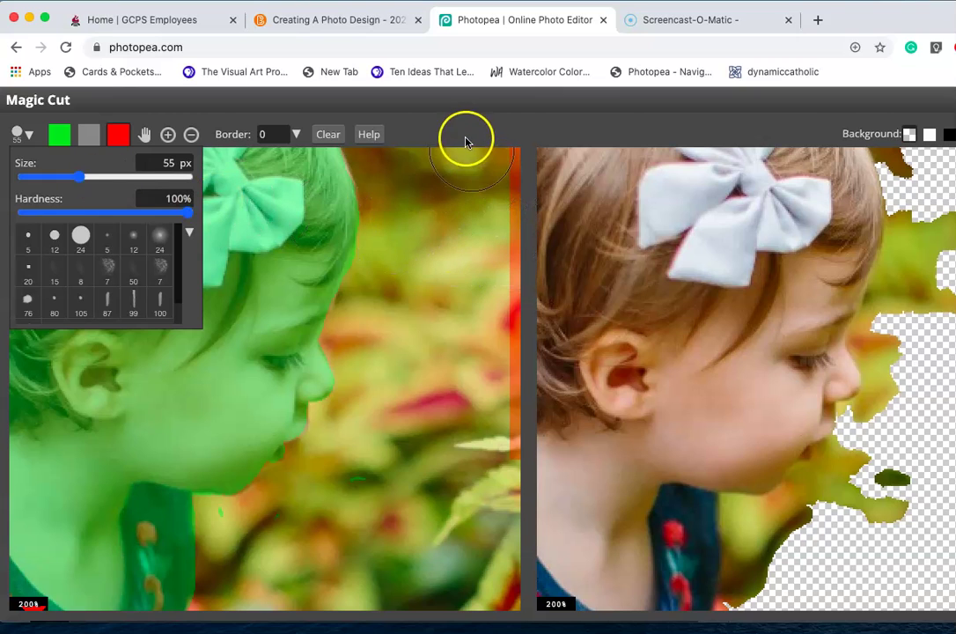
left_click(470, 370)
mouse_move(473, 164)
left_mouse_down()
mouse_move(473, 419)
mouse_move(493, 582)
mouse_move(403, 554)
mouse_move(390, 522)
mouse_move(397, 461)
mouse_move(437, 395)
mouse_move(421, 498)
mouse_move(388, 545)
mouse_move(343, 537)
mouse_move(343, 489)
mouse_move(281, 530)
mouse_move(262, 560)
mouse_move(424, 562)
mouse_move(435, 588)
mouse_move(284, 574)
left_mouse_up()
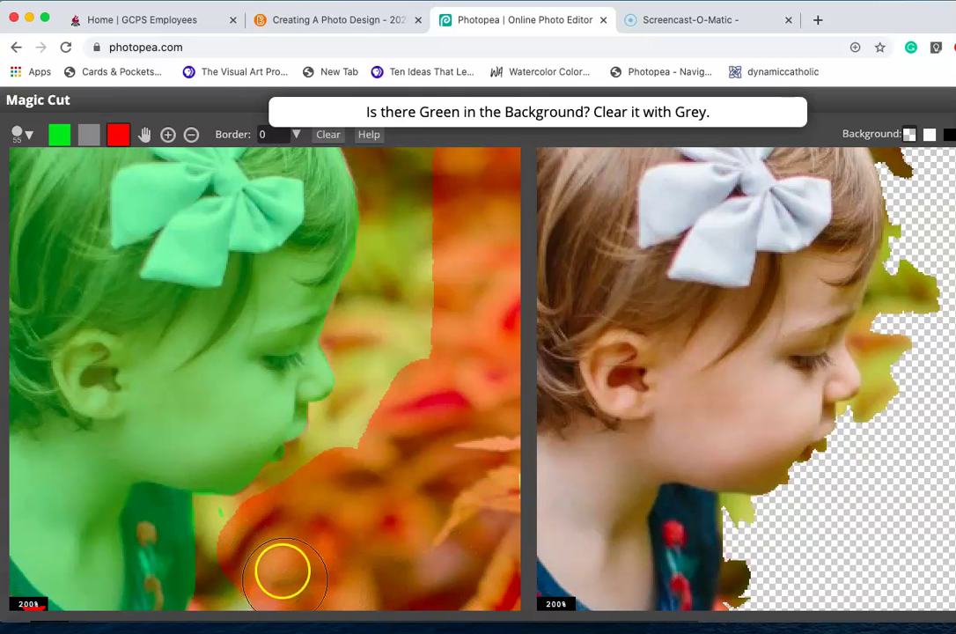
Step: At 100% zoom, mark the top-left corner and leaves beside head and chin as background; brush to 20 px
left_click(191, 134)
left_click(224, 238)
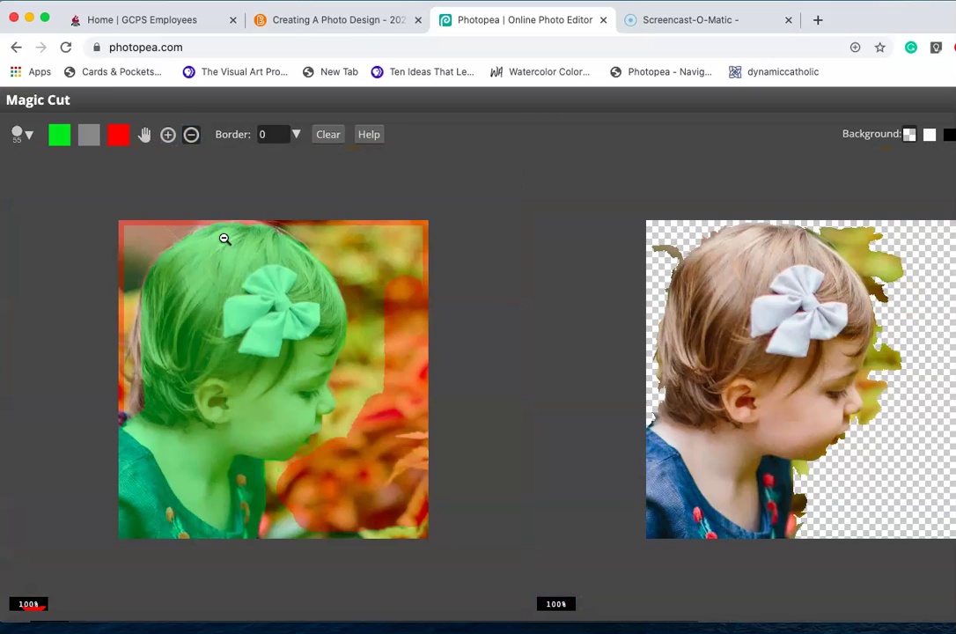
left_click(118, 134)
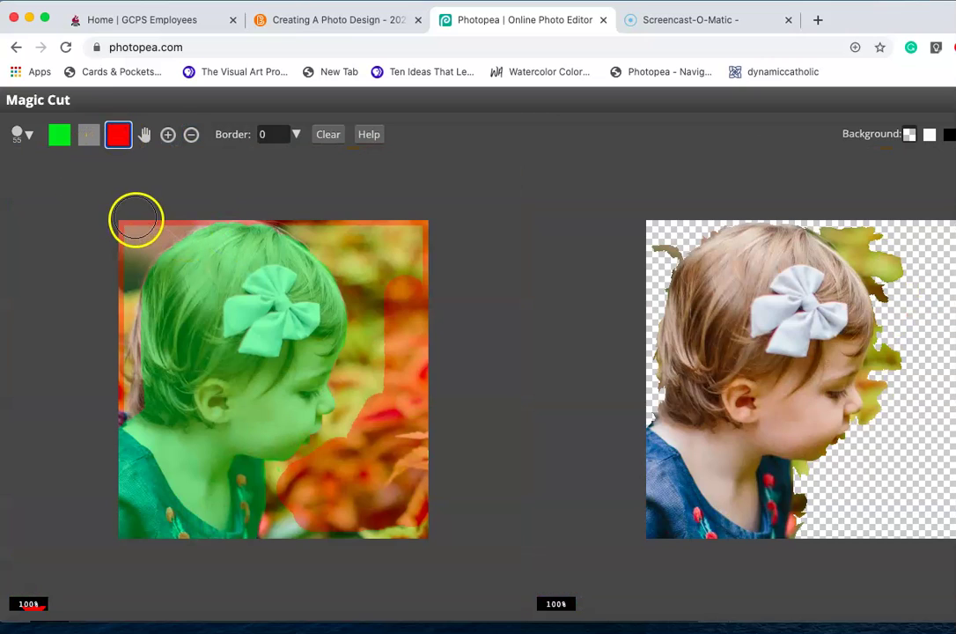
mouse_move(136, 218)
left_mouse_down()
mouse_move(114, 238)
mouse_move(147, 216)
left_mouse_up()
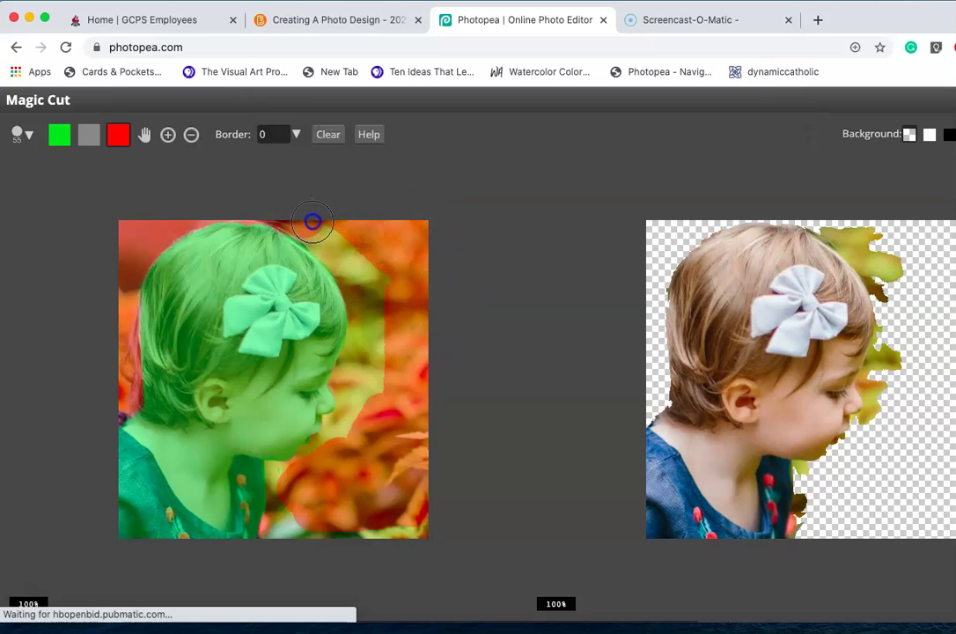
mouse_move(347, 251)
left_mouse_down()
mouse_move(386, 311)
mouse_move(380, 394)
mouse_move(377, 280)
mouse_move(307, 218)
left_mouse_up()
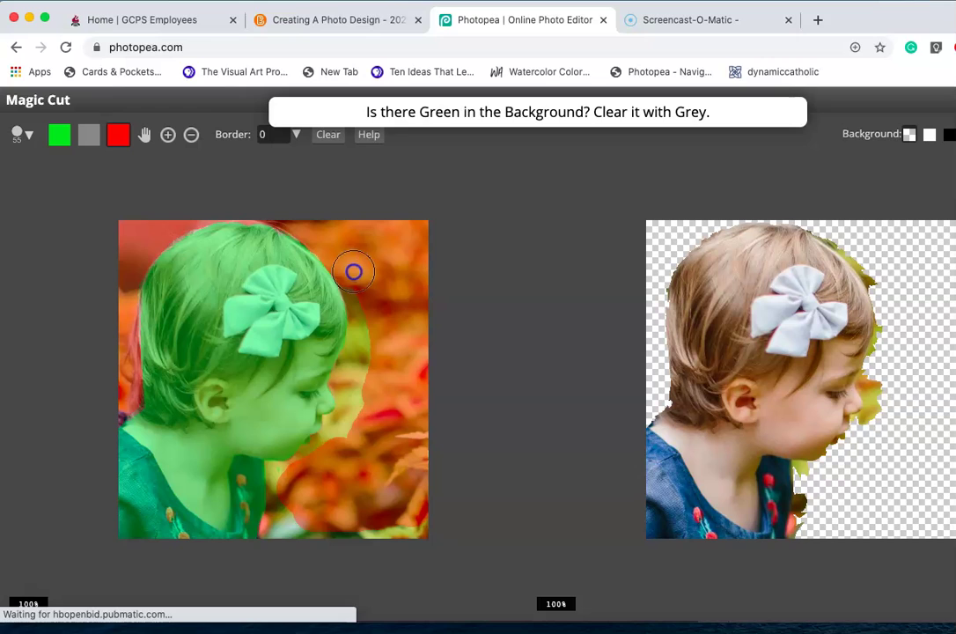
mouse_move(373, 318)
left_mouse_down()
mouse_move(365, 418)
mouse_move(318, 501)
mouse_move(355, 536)
mouse_move(413, 532)
mouse_move(286, 532)
mouse_move(298, 500)
mouse_move(340, 456)
left_mouse_up()
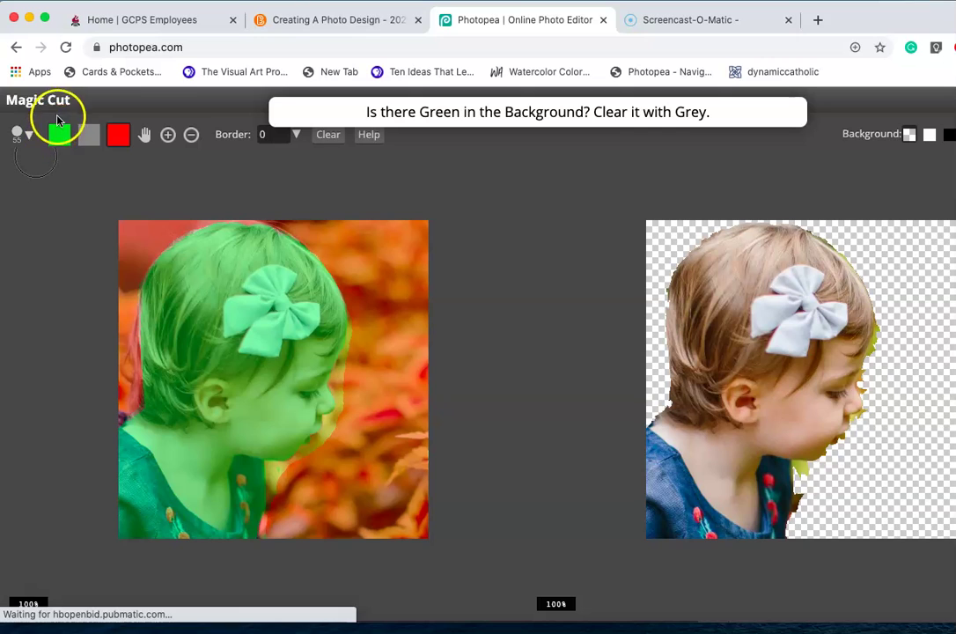
left_click(30, 137)
left_click_drag(53, 175, 60, 177)
Step: Zoom in on the face and mark the yellow fringe beside the nose and chin as background
left_click(168, 134)
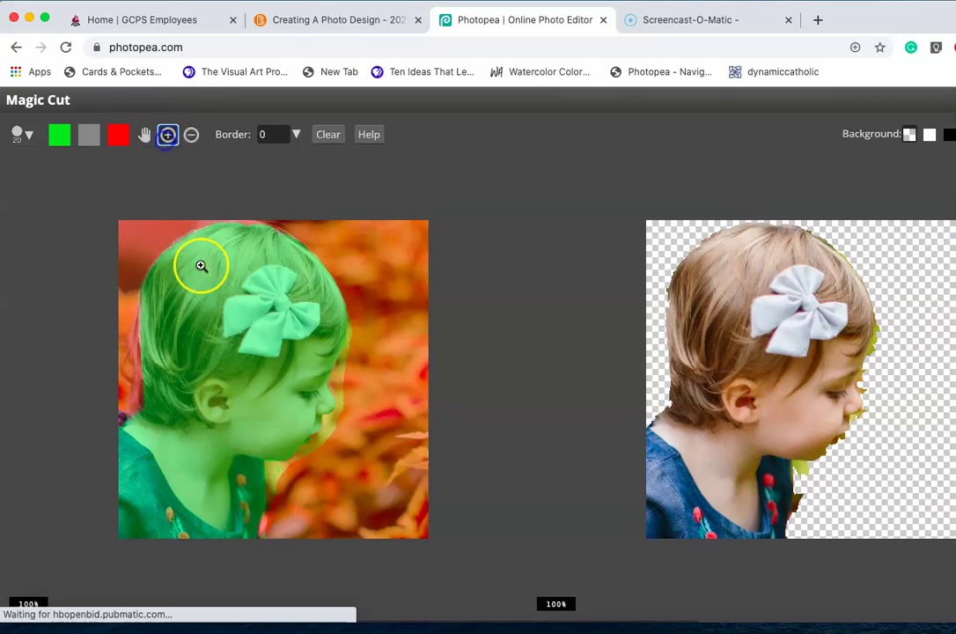
left_click(287, 455)
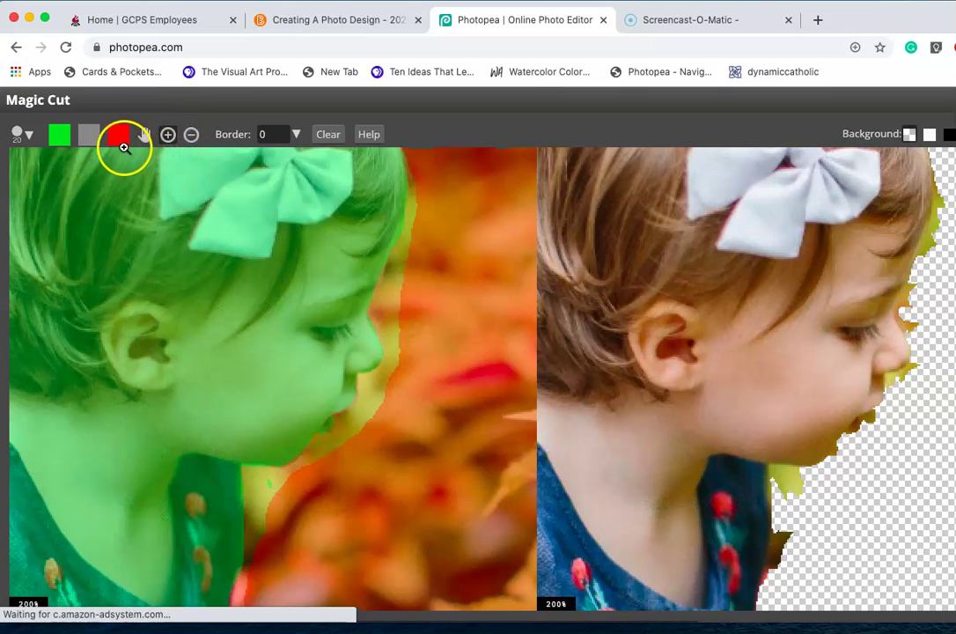
left_click(120, 138)
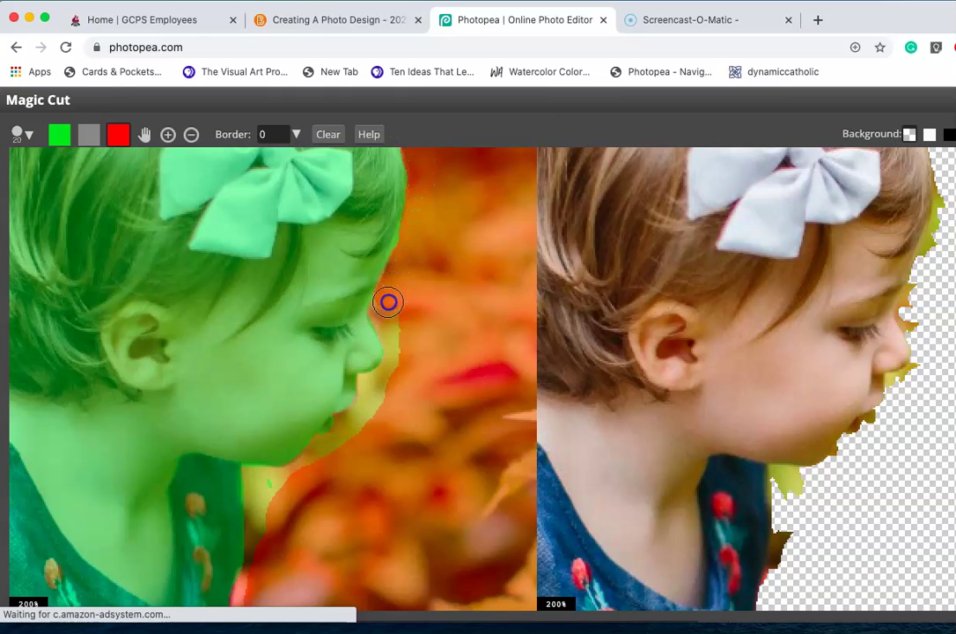
left_click(423, 240)
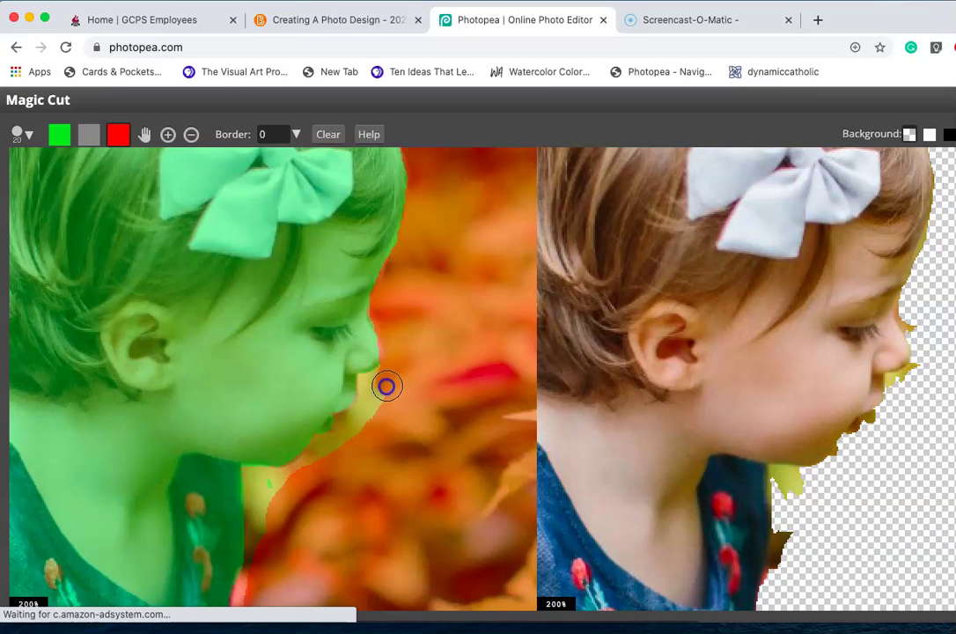
left_click_drag(375, 387, 369, 385)
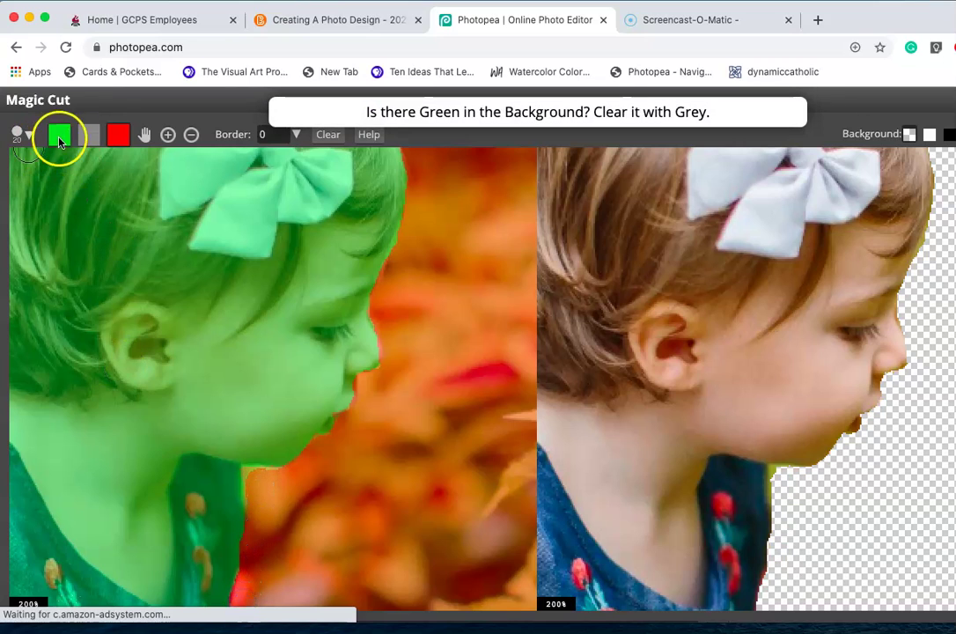
Step: Shrink the brush to 5 px and mark the edge beside the chin as background
left_click(26, 135)
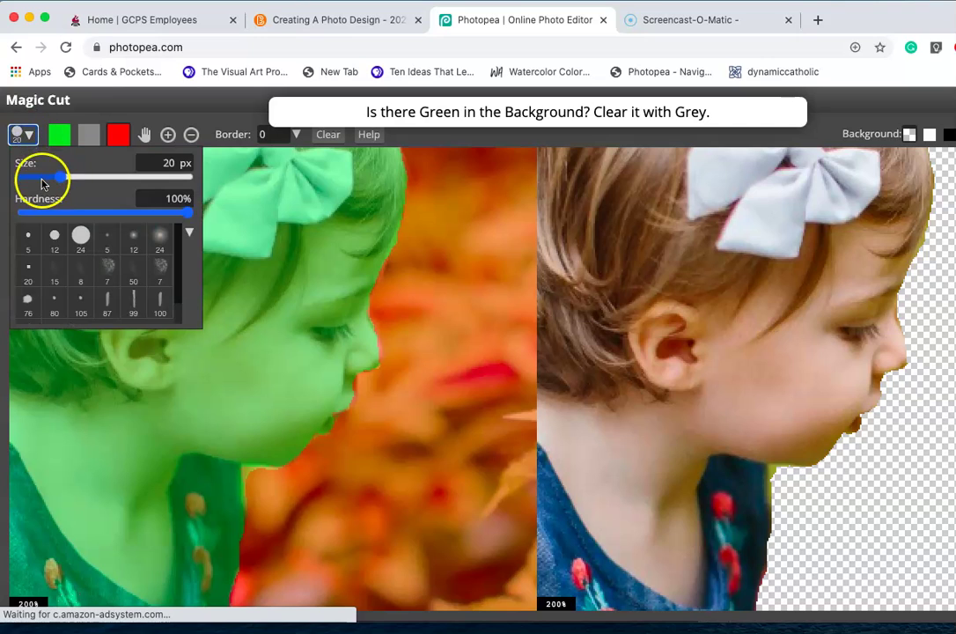
left_click_drag(42, 180, 46, 181)
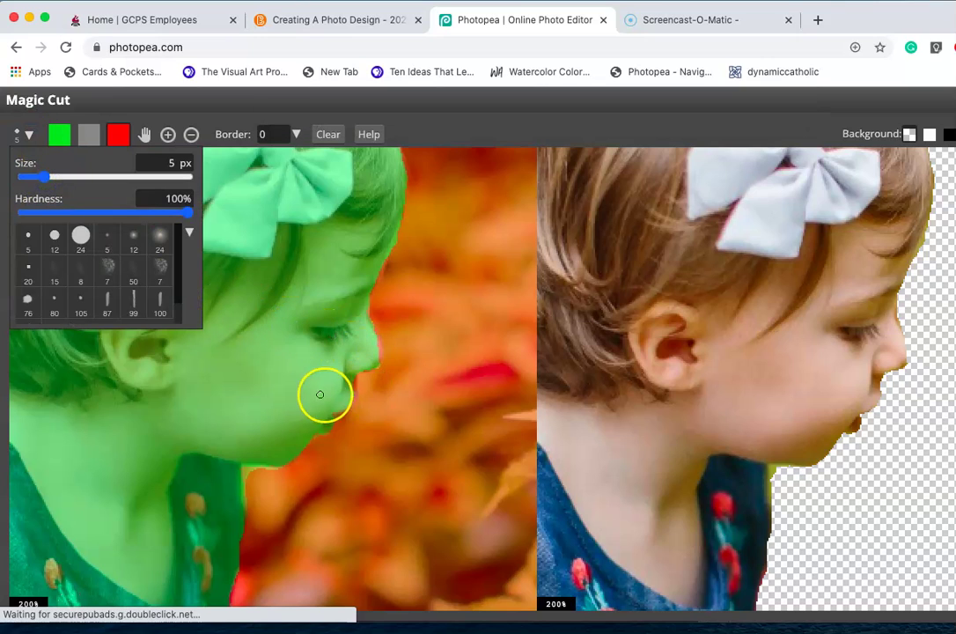
left_click_drag(370, 363, 387, 362)
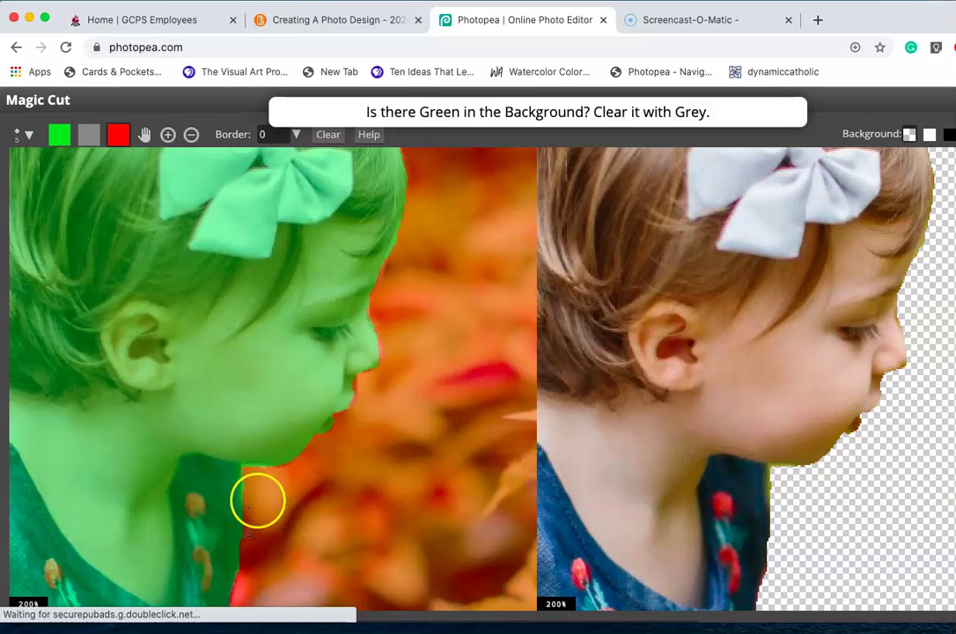
Step: Mark the nose edge to keep, then zoom both previews back out to 100%
left_click(60, 134)
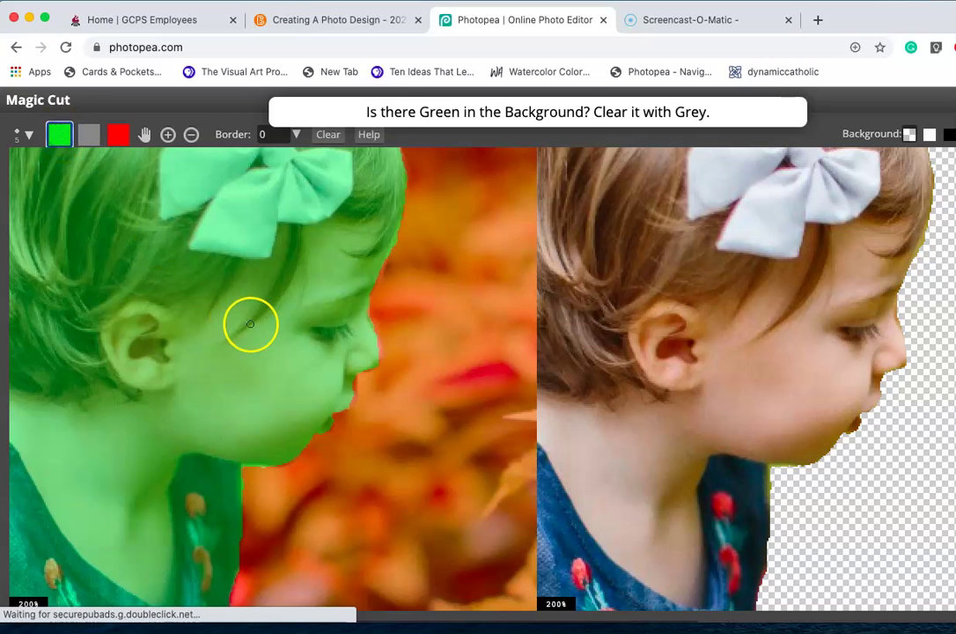
left_click(370, 327)
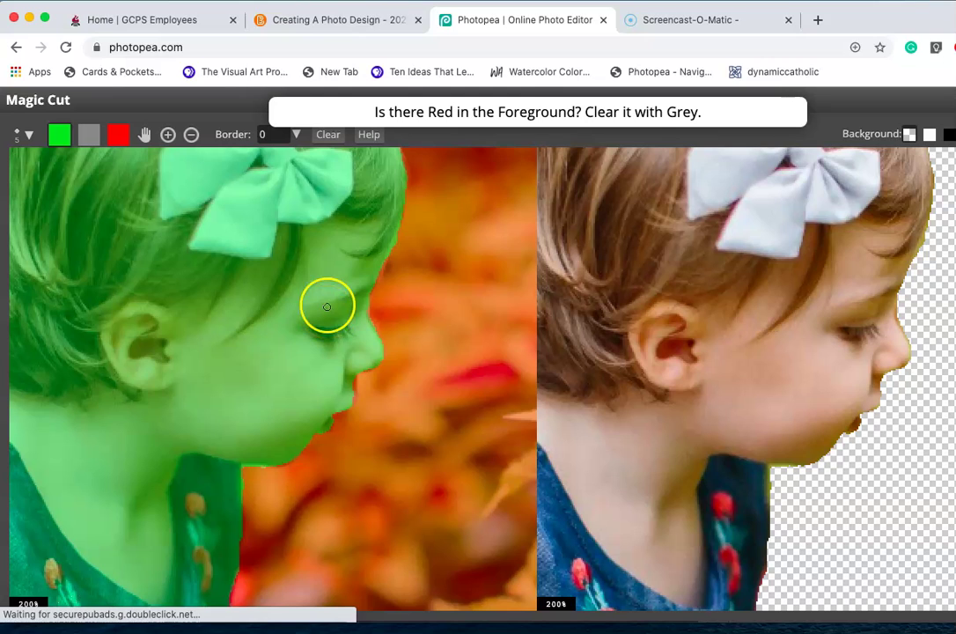
left_click(191, 135)
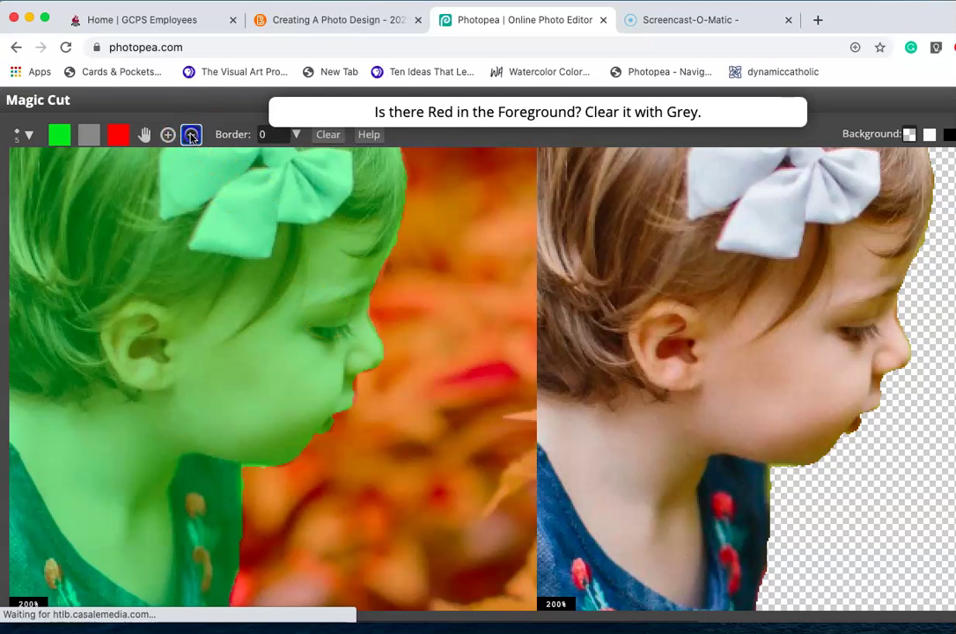
left_click(235, 299)
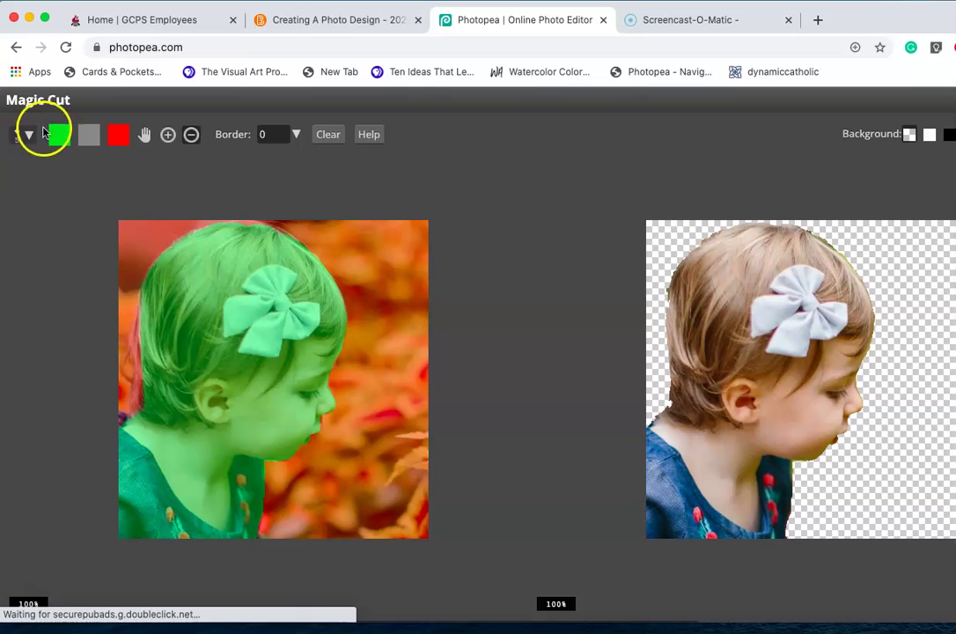
Step: Select the keep-as-foreground brush and set its size to 15 px
left_click(59, 134)
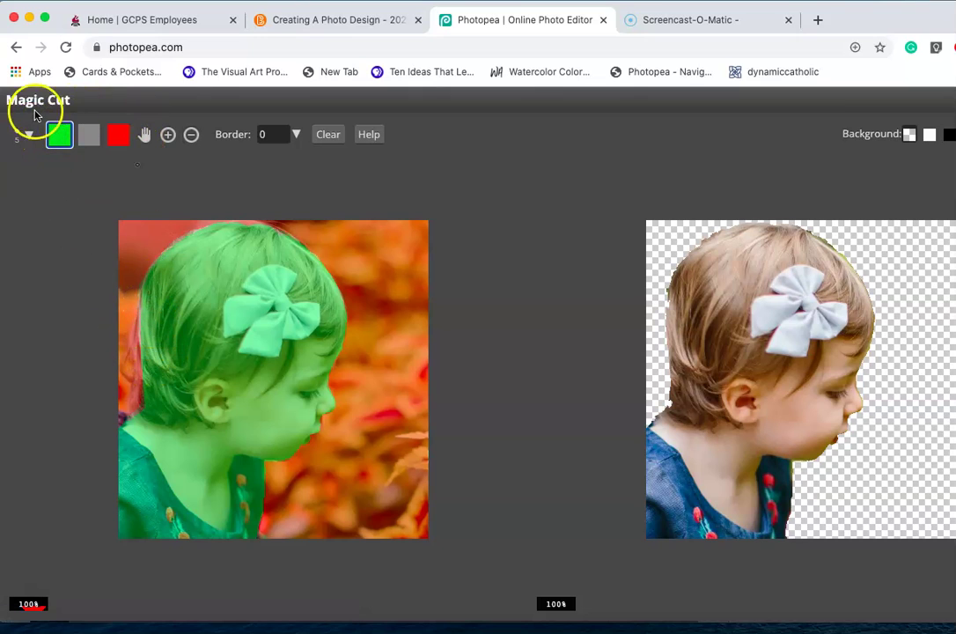
left_click(21, 133)
left_click(45, 178)
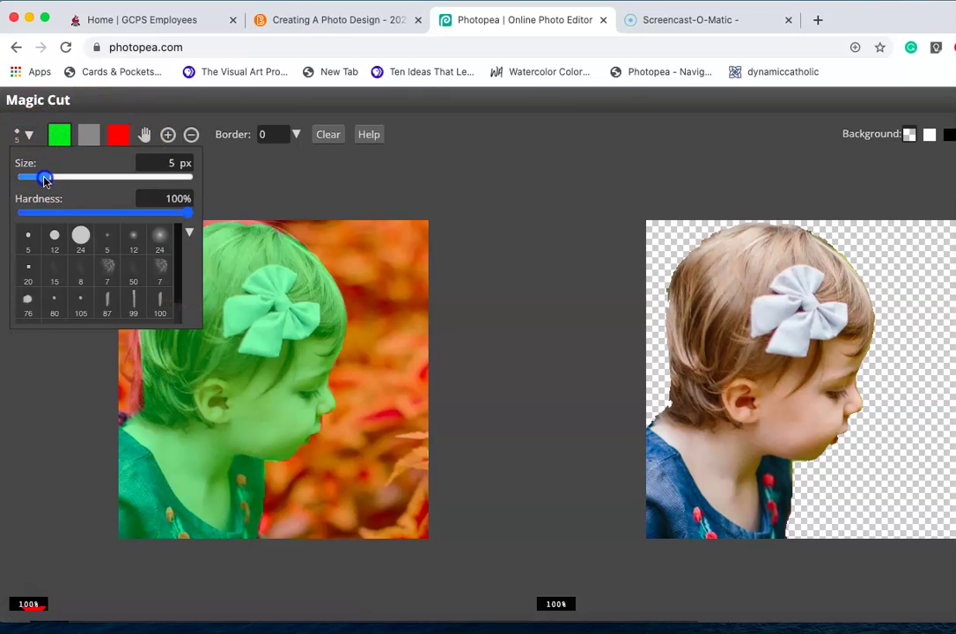
left_click(135, 342)
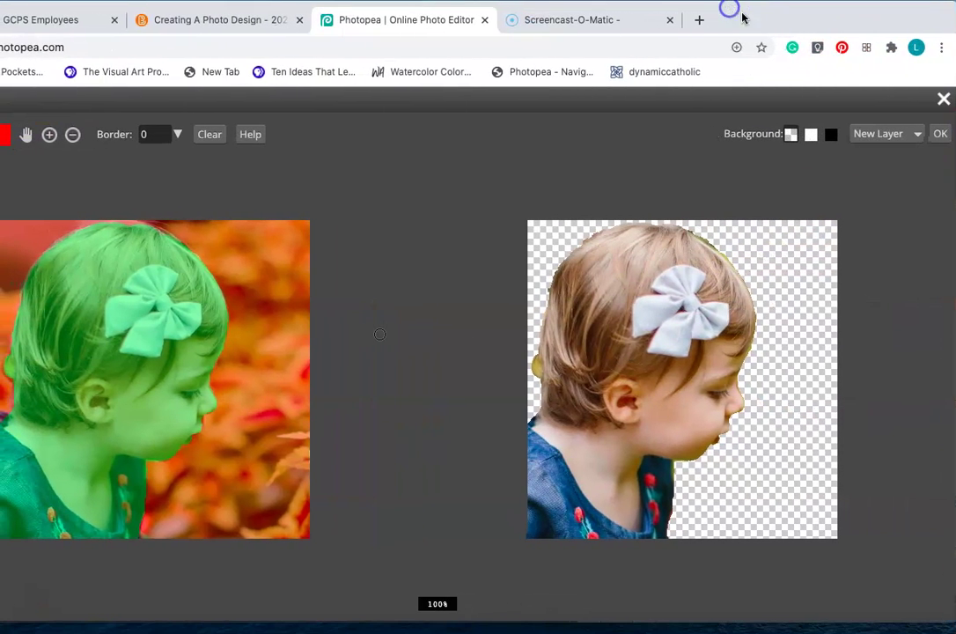
Step: Apply the Magic Cut, then erase yellow fringe from the hair's left edge, top, and cutout bottom
left_click(940, 133)
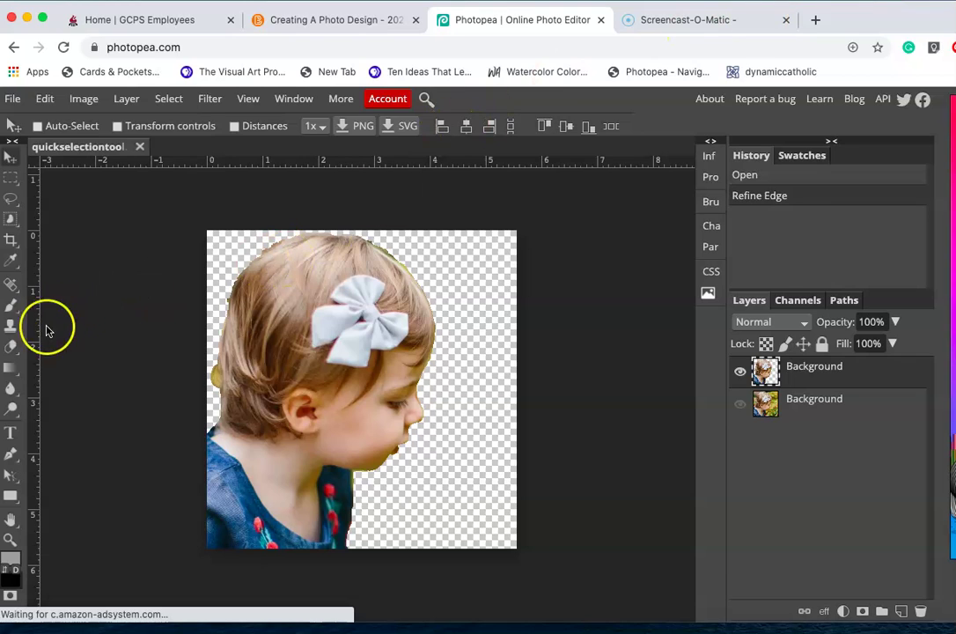
left_click(10, 345)
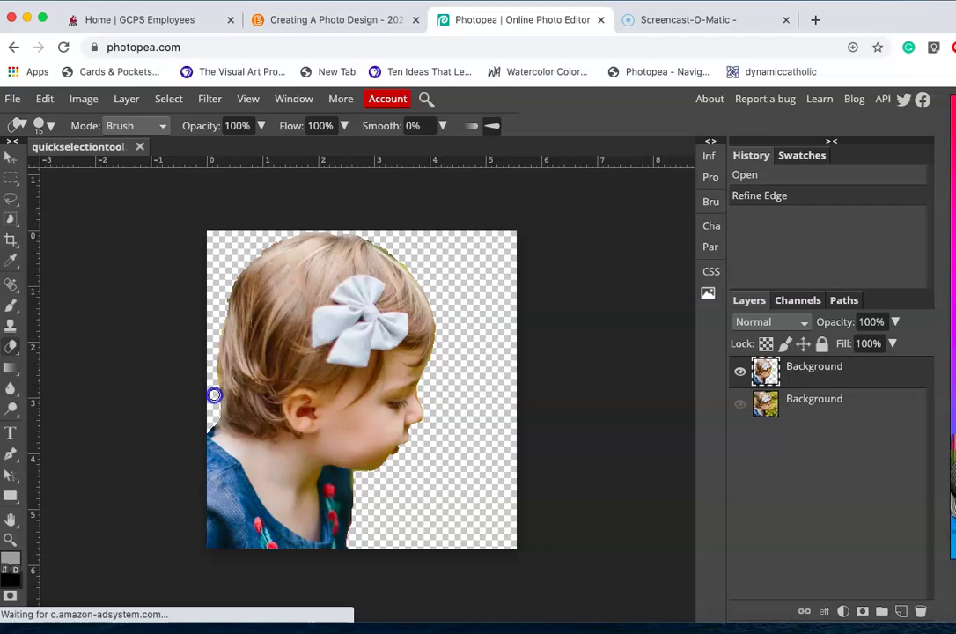
left_click_drag(210, 414, 205, 337)
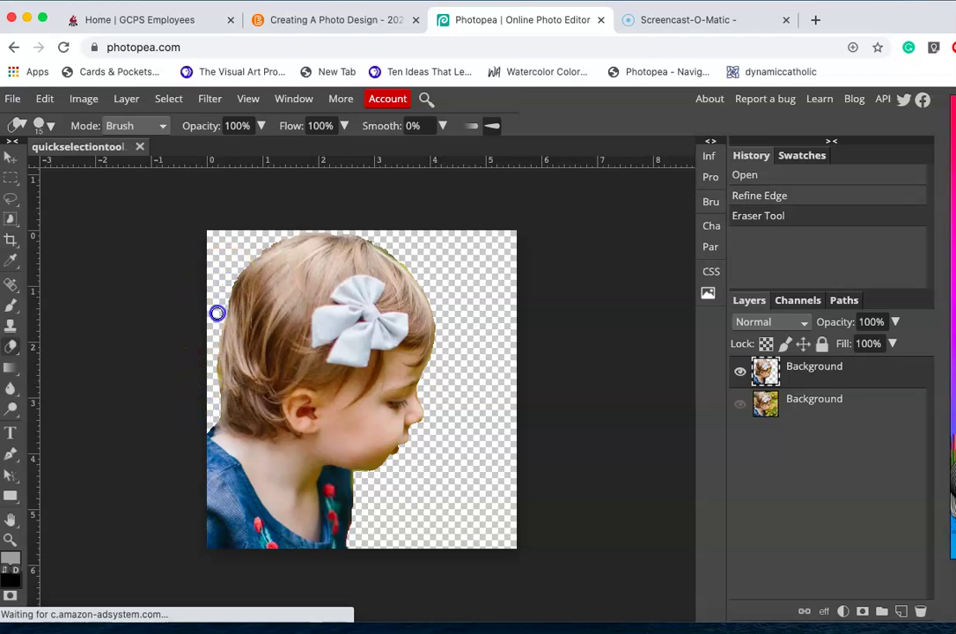
left_click_drag(217, 313, 213, 301)
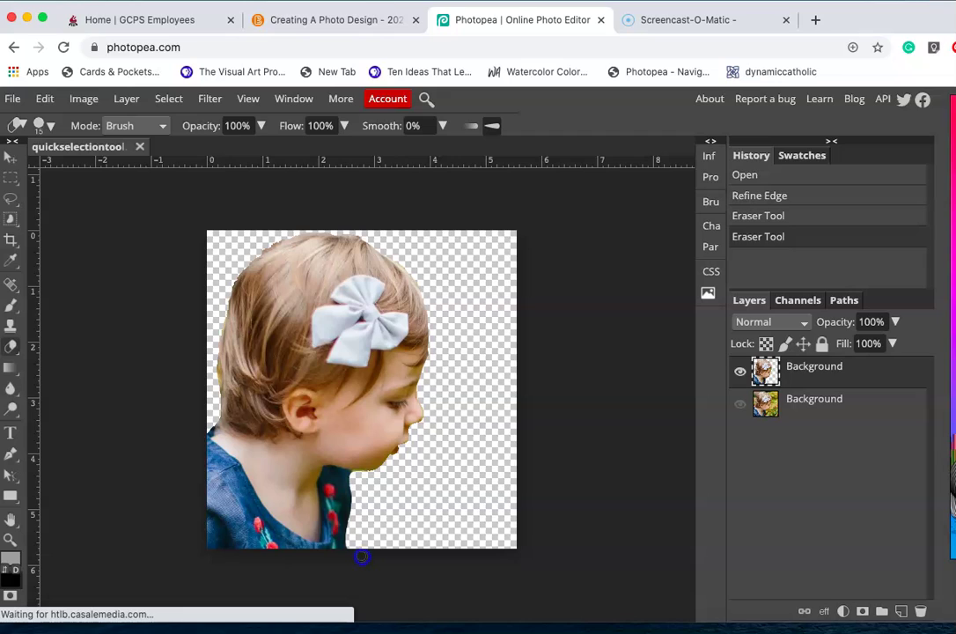
left_click_drag(365, 557, 371, 560)
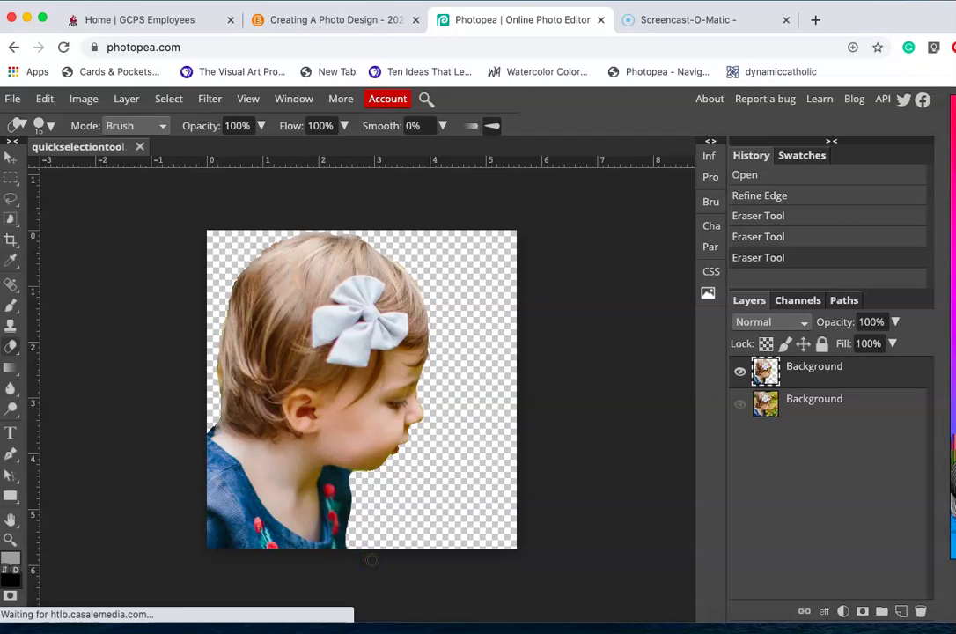